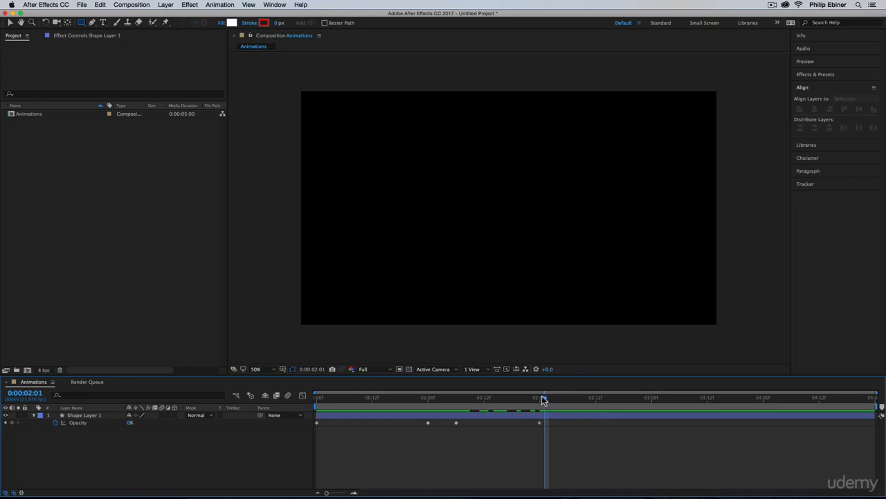
Remove the opacity keyframes from Shape Layer 1 and set its opacity to 100%.
mouse_move(543, 399)
mouse_down()
mouse_move(593, 409)
mouse_move(371, 409)
mouse_move(619, 412)
mouse_move(532, 416)
mouse_move(543, 411)
mouse_up()
click(56, 423)
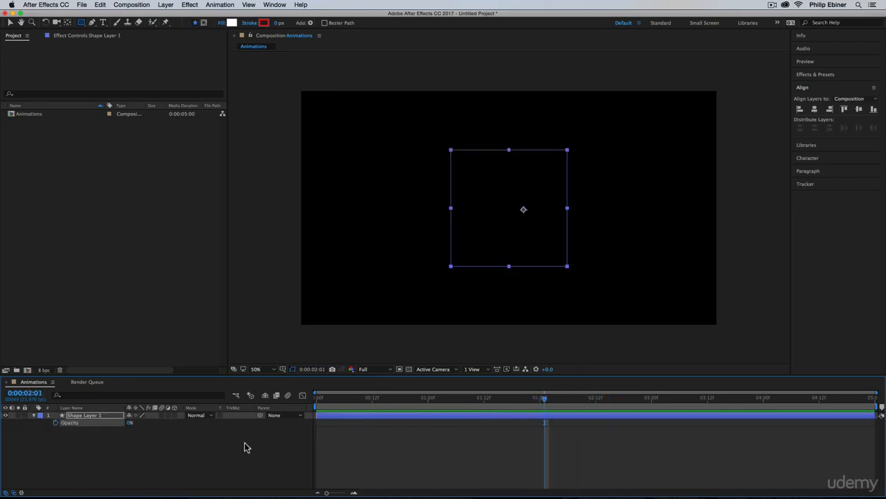
drag(128, 422, 229, 433)
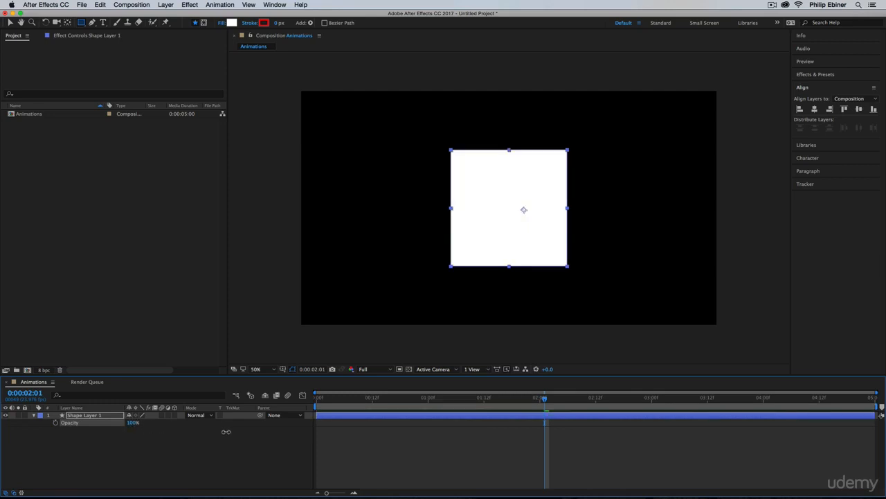
Show all transform properties of Shape Layer 1 and widen the composition viewer.
click(34, 415)
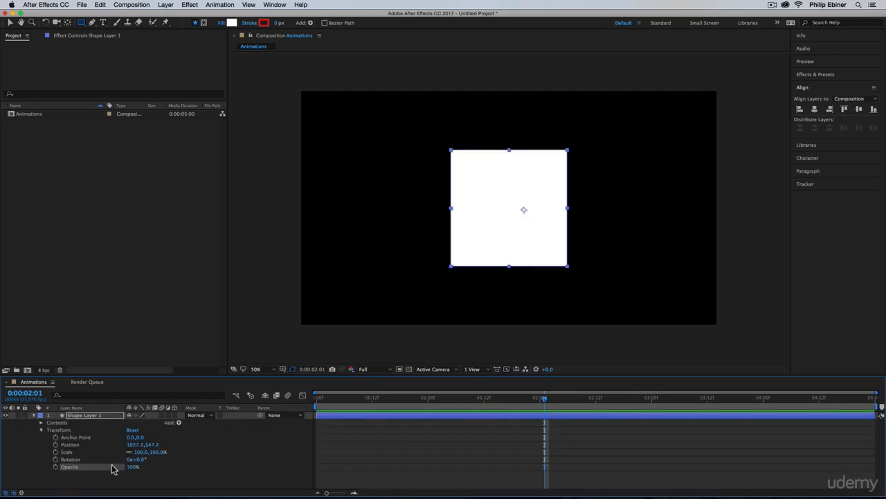
drag(227, 341, 69, 339)
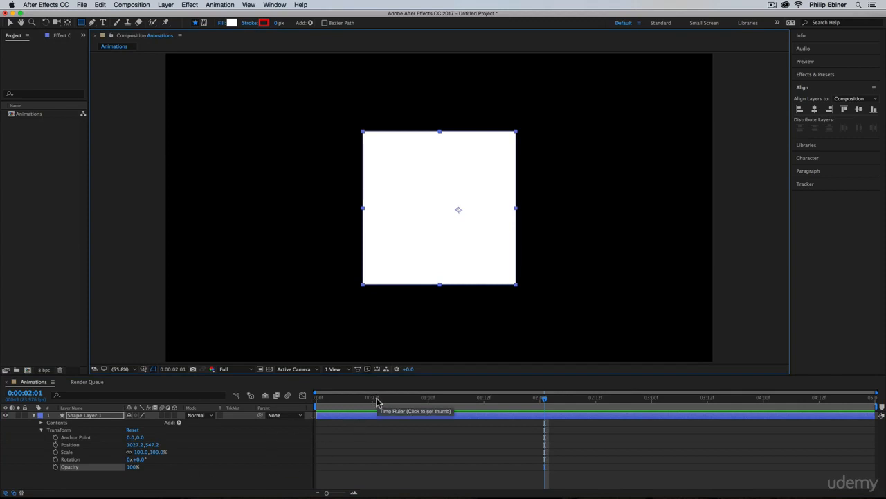
Animate the square's position from below the frame at 0:00 (1027.2, 1387.2) up to its current place at 1 second.
drag(389, 400, 315, 401)
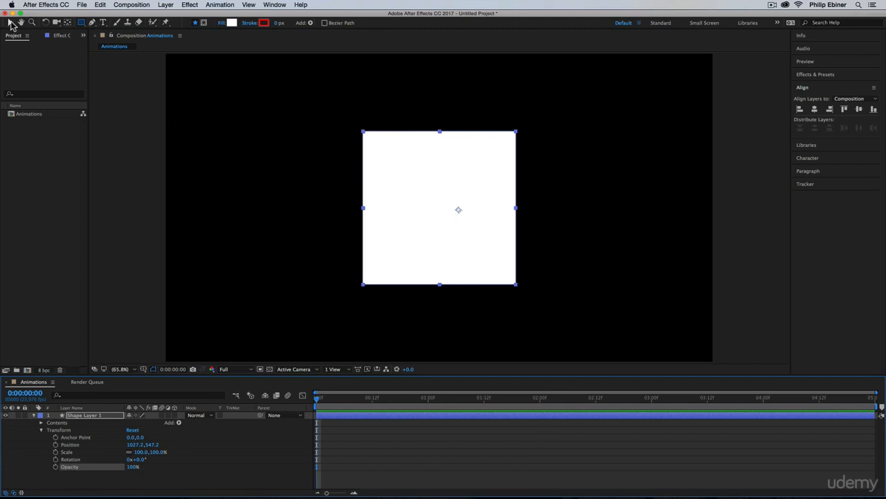
click(11, 23)
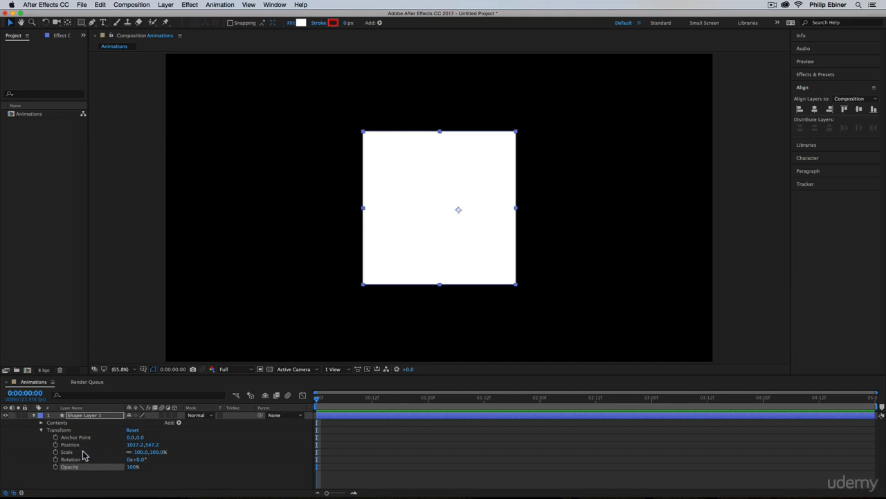
click(427, 400)
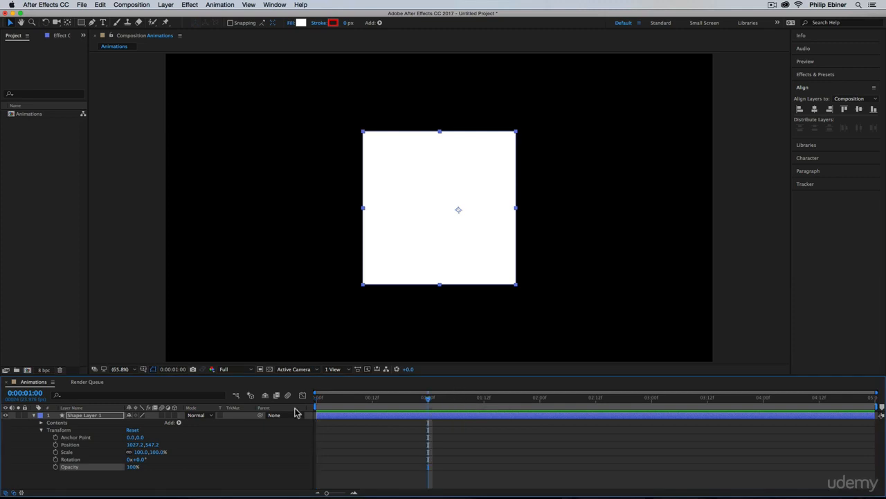
click(55, 444)
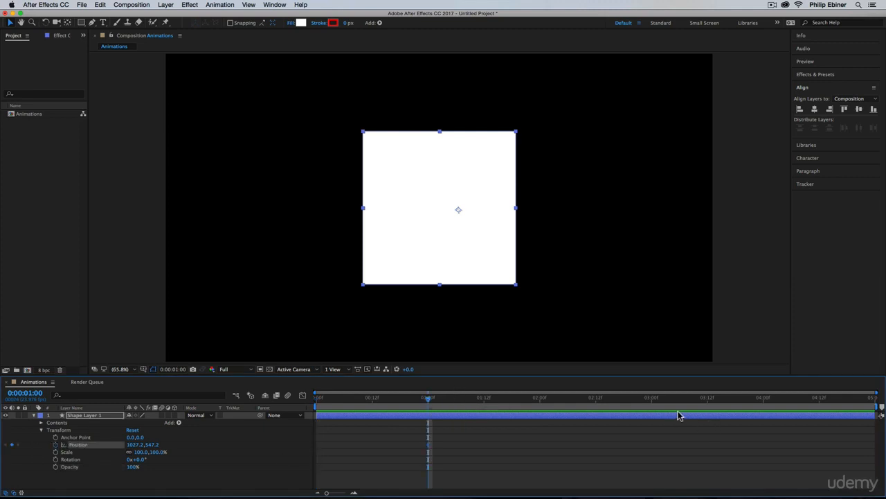
drag(426, 400, 316, 400)
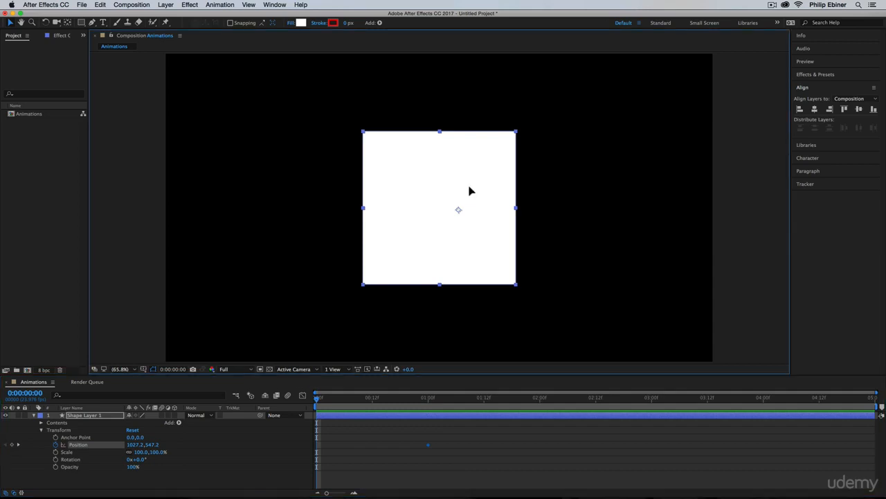
drag(469, 192, 471, 427)
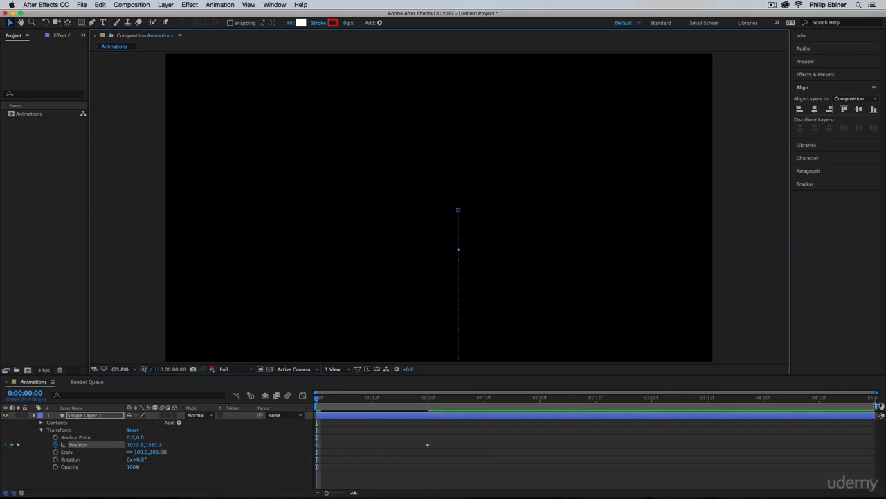
Shorten the work area to end at about 1:12 and preview the position animation.
mouse_move(876, 406)
mouse_down()
mouse_move(686, 432)
mouse_move(441, 430)
mouse_move(484, 439)
mouse_up()
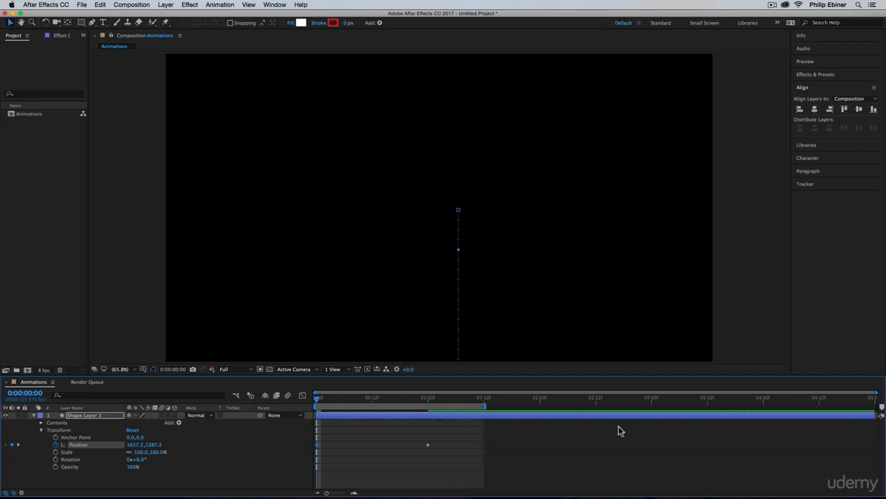
key(space)
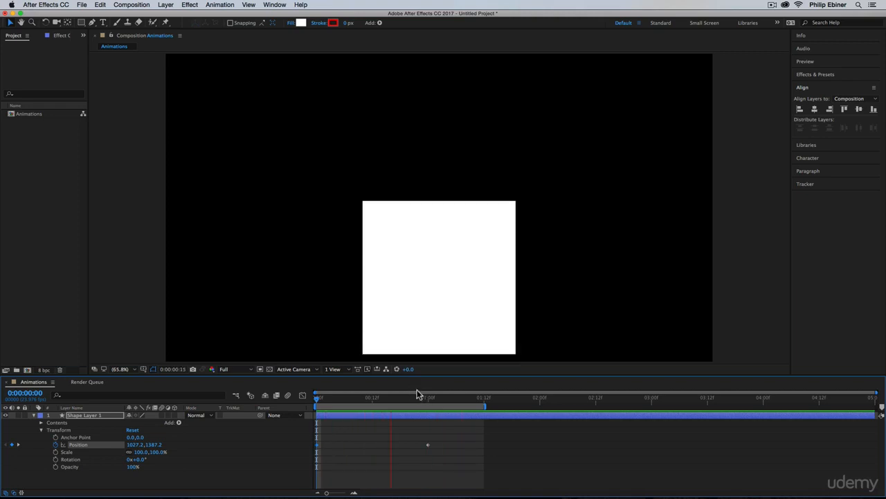
key(space)
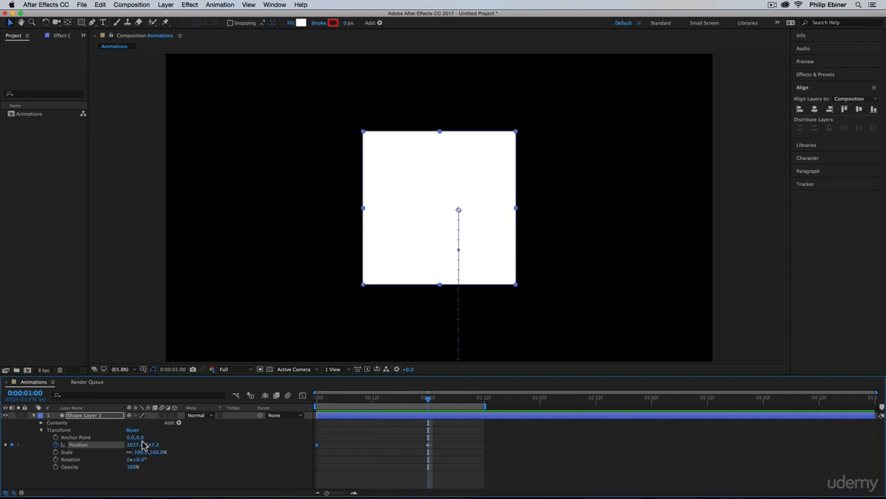
Animate the square's scale from 49% at the start of the timeline to 100% at 1 second.
click(55, 452)
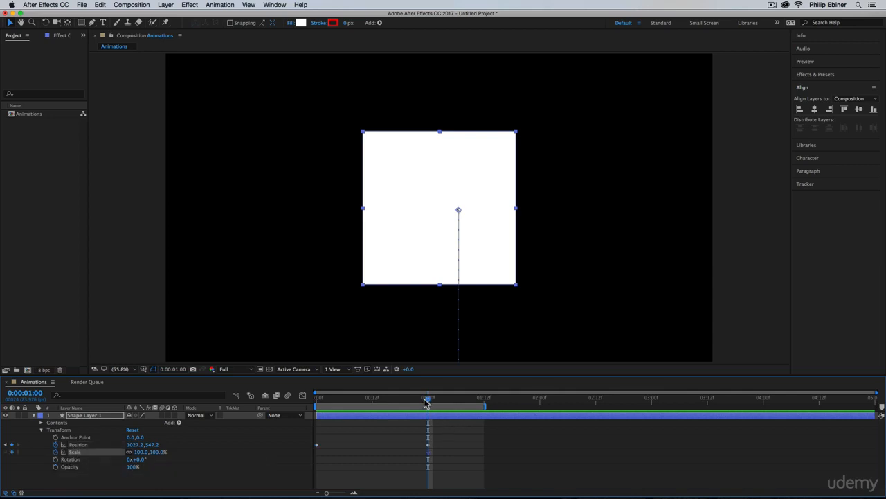
drag(424, 399, 402, 406)
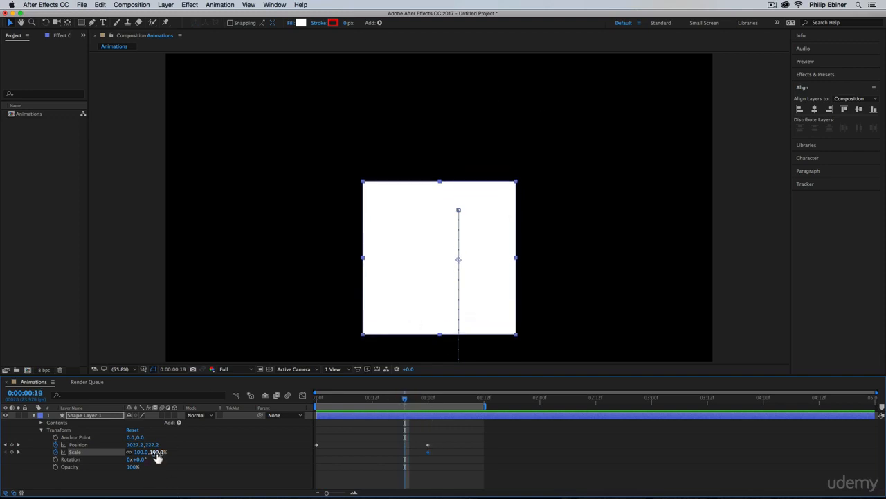
drag(158, 454, 137, 456)
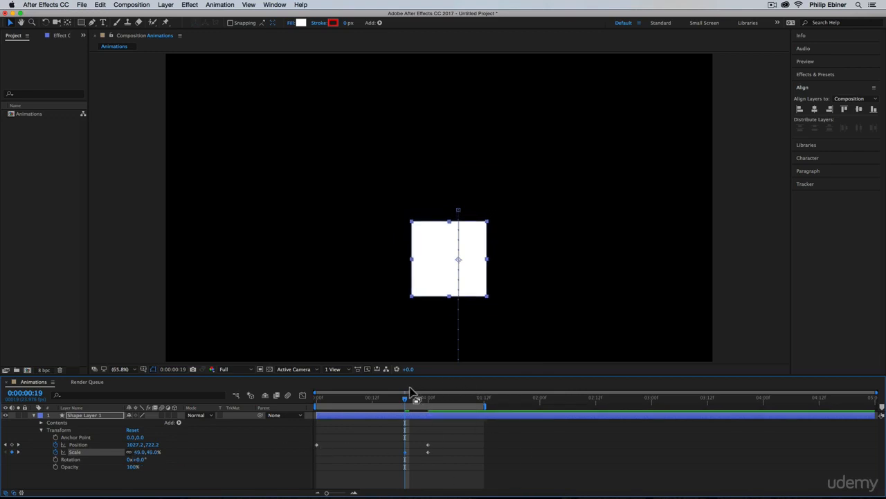
mouse_move(406, 399)
mouse_down()
mouse_move(312, 414)
mouse_move(430, 416)
mouse_move(393, 412)
mouse_move(406, 413)
mouse_up()
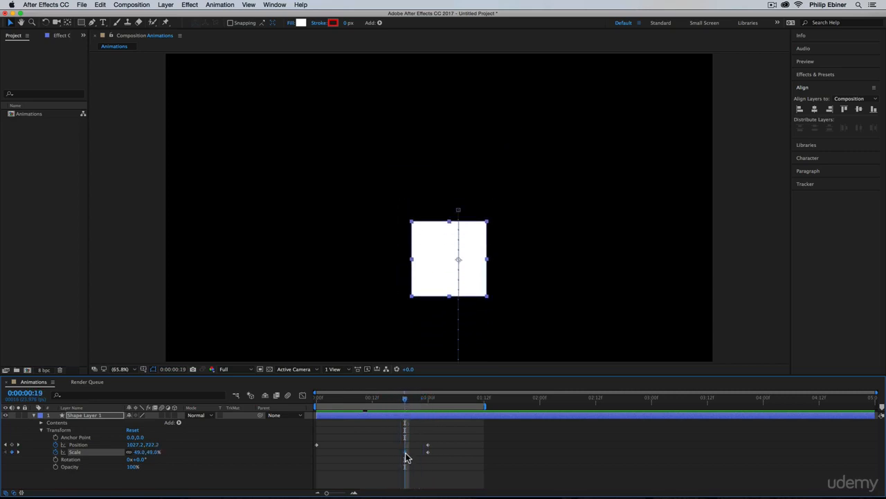
drag(407, 454, 320, 459)
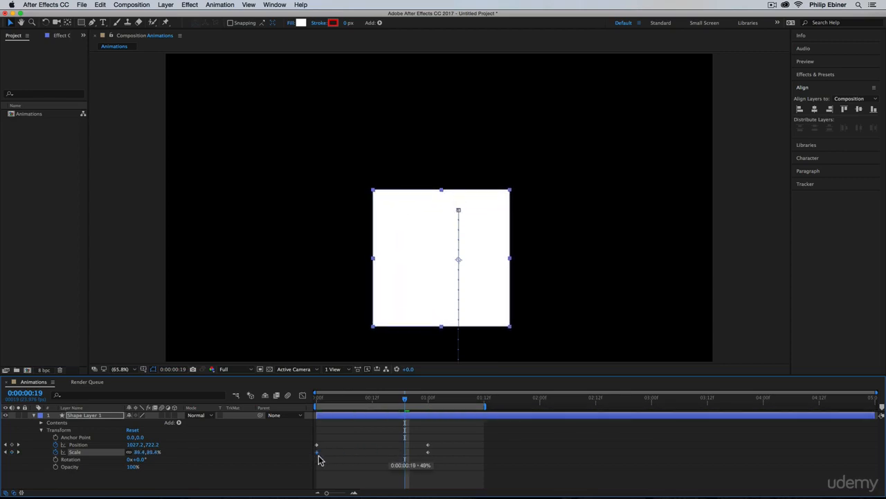
Preview the combined position and scale animation from the start of the composition.
drag(406, 401, 277, 414)
key(space)
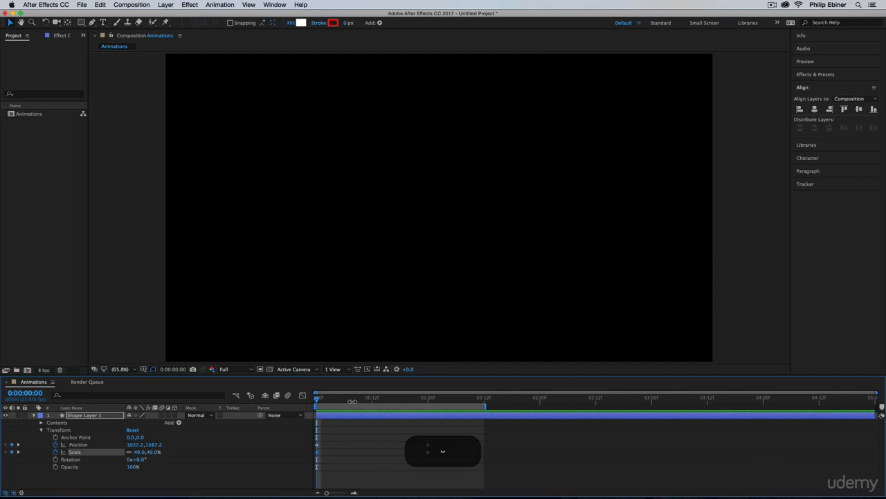
key(space)
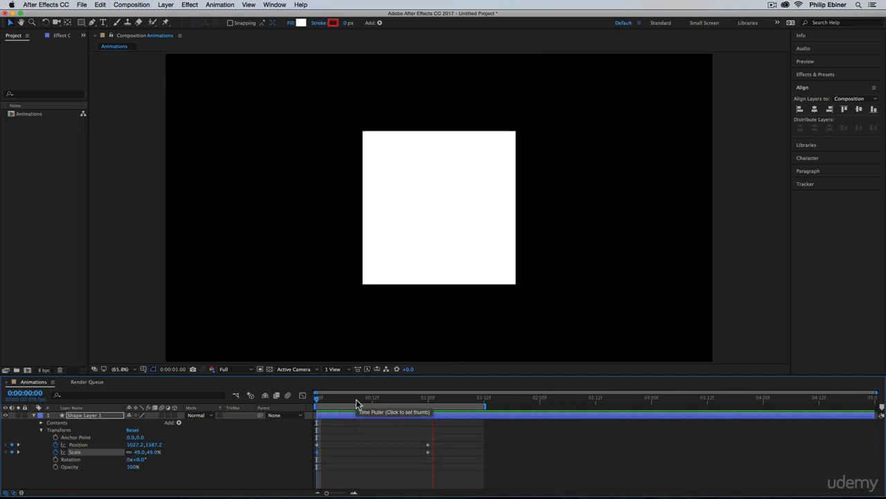
key(space)
Animate the square's rotation from -79° at the start to 0° at 1 second, and preview the motion.
drag(423, 399, 428, 400)
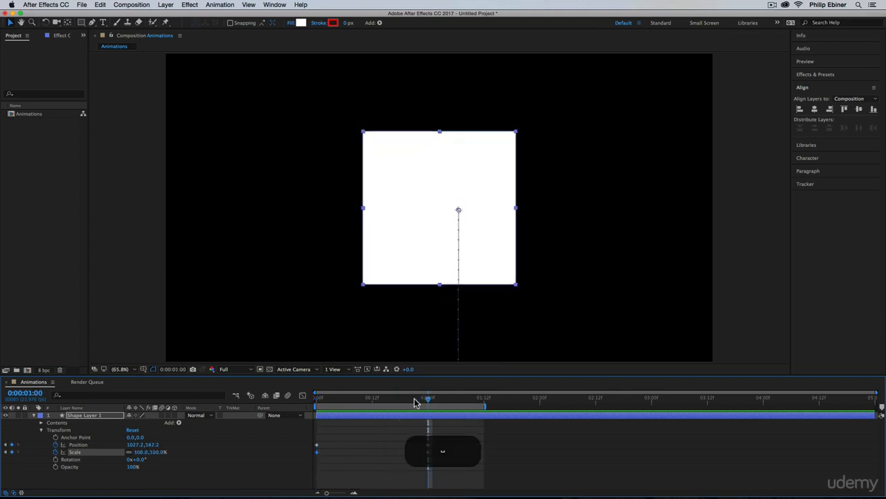
click(56, 461)
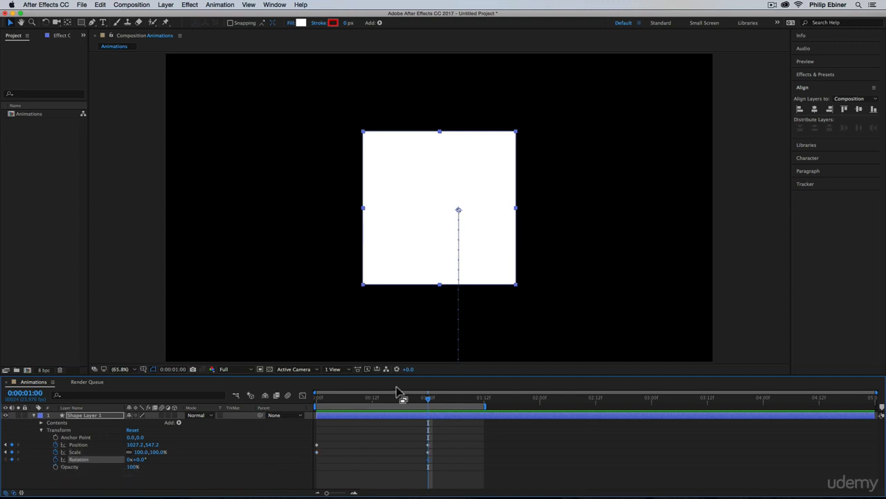
click(392, 401)
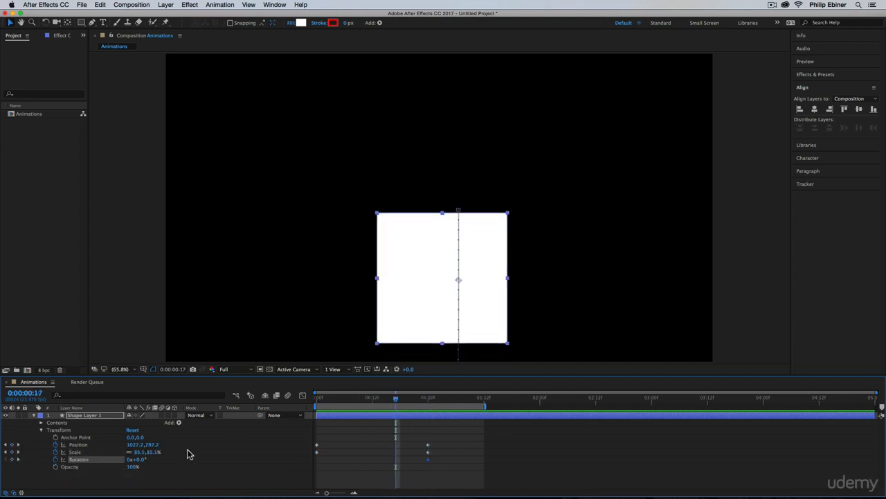
drag(142, 465, 111, 463)
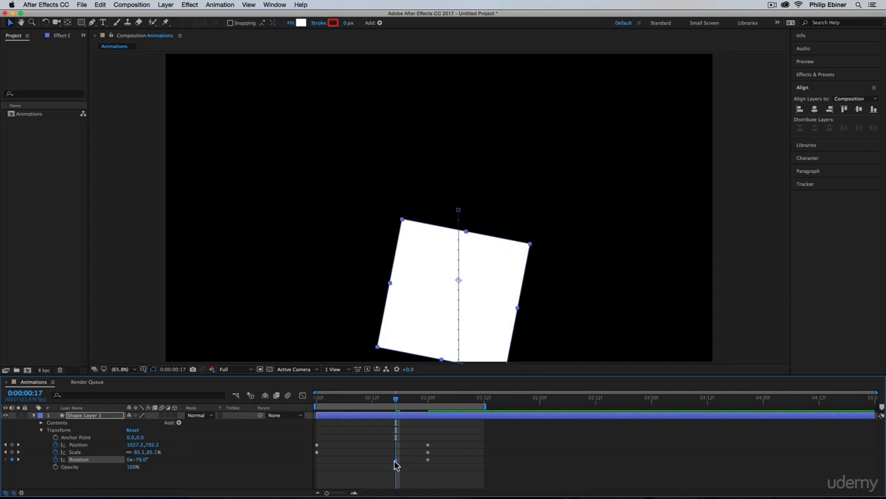
drag(396, 460, 316, 460)
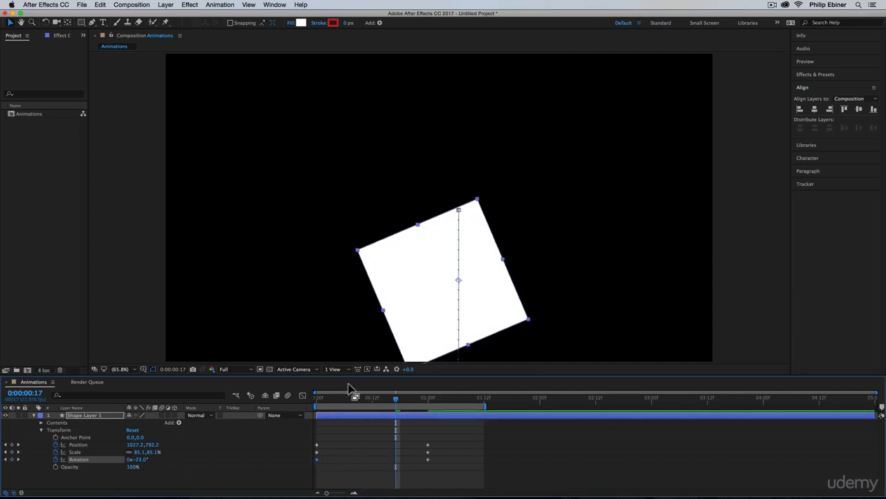
key(space)
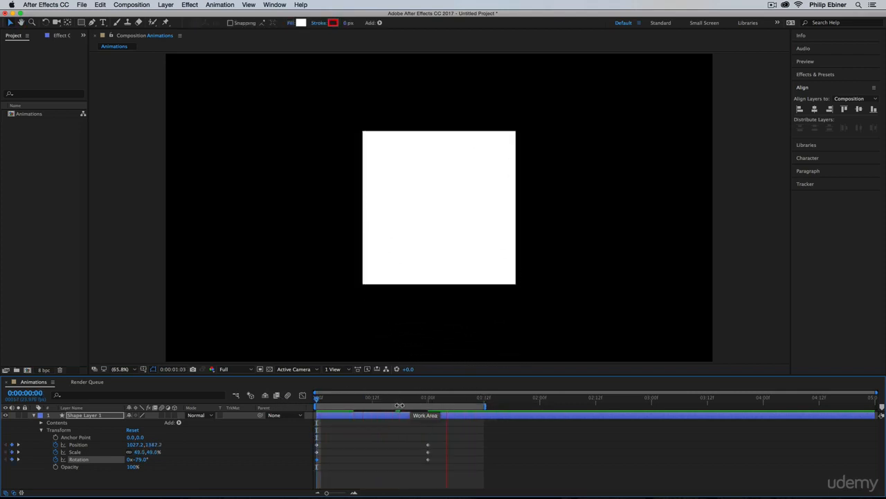
key(space)
At 1 second, move the square's anchor point to its exact centre with the Pan Behind tool.
drag(447, 402, 427, 406)
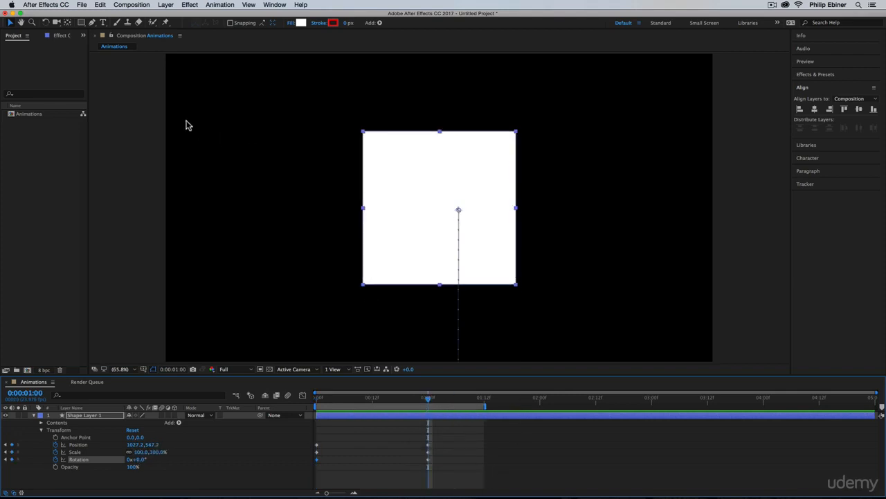
click(69, 23)
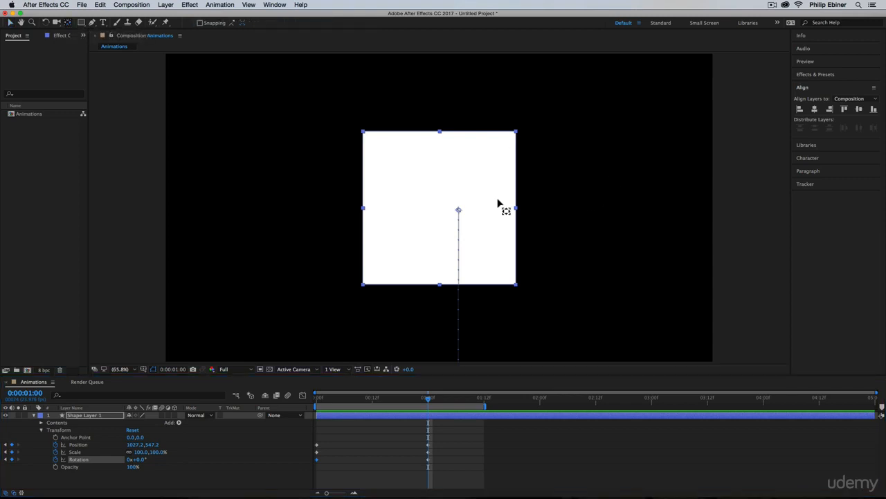
drag(460, 213, 435, 213)
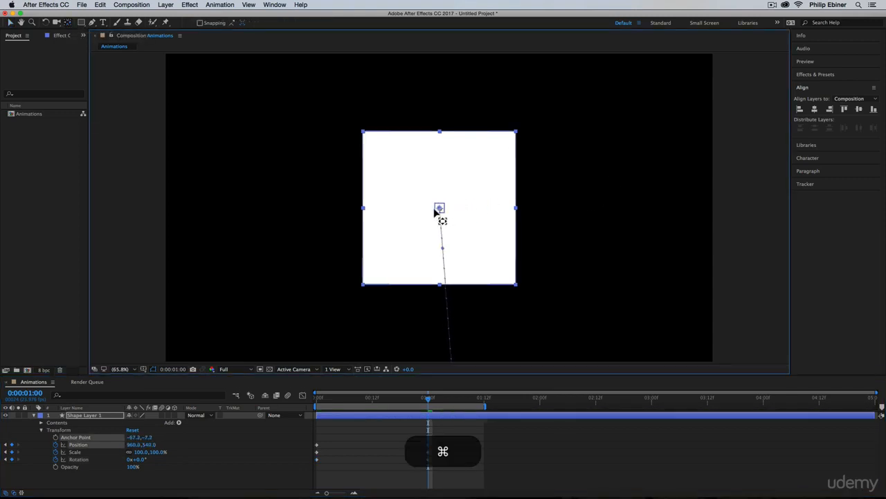
At the first frame, move the square to about 961.9, 1308.2 so its motion path runs straight up.
key(space)
drag(491, 333, 512, 215)
mouse_move(427, 398)
mouse_down()
mouse_move(309, 413)
mouse_move(345, 403)
mouse_move(319, 410)
mouse_move(359, 413)
mouse_move(289, 412)
mouse_up()
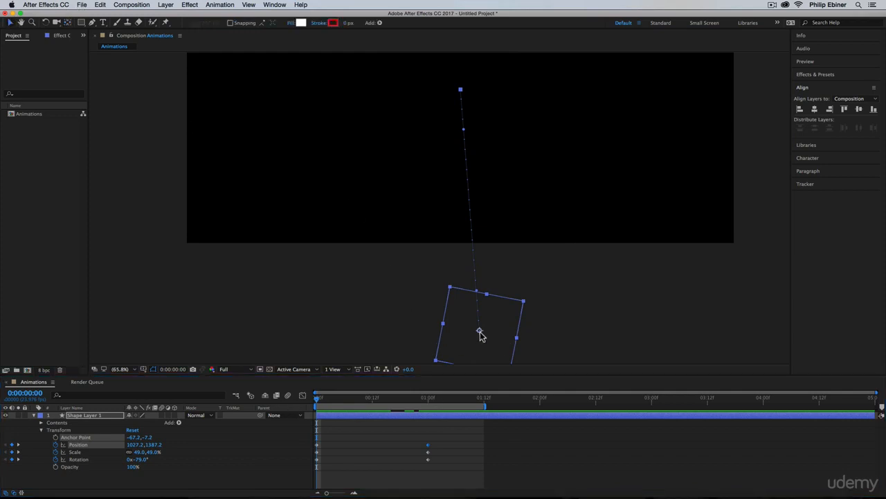
mouse_move(480, 330)
mouse_down()
mouse_move(449, 330)
mouse_move(463, 332)
mouse_up()
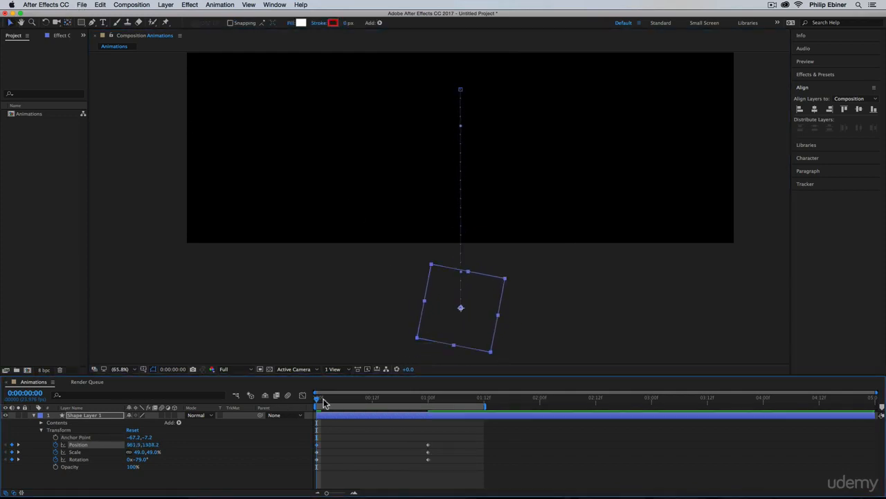
Scrub and play back the corrected animation of Shape Layer 1 to check its motion.
drag(320, 398, 419, 398)
key(space)
key(space)
drag(445, 138, 425, 136)
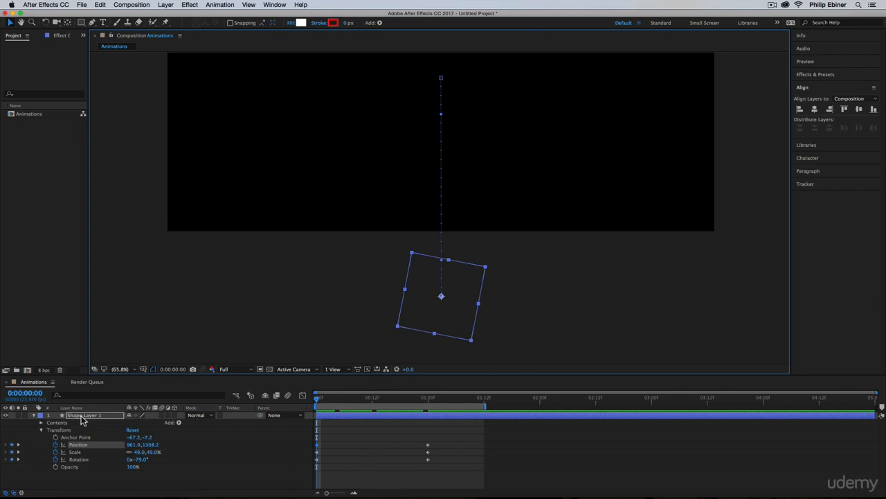
click(361, 456)
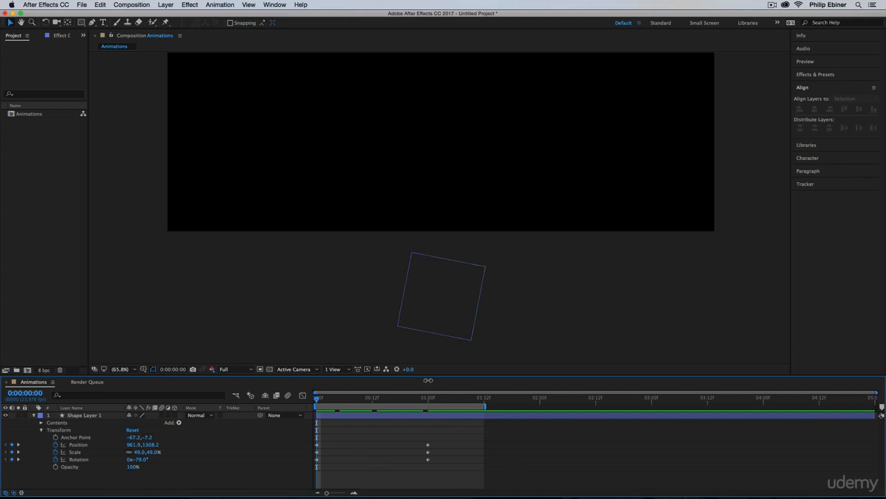
click(368, 416)
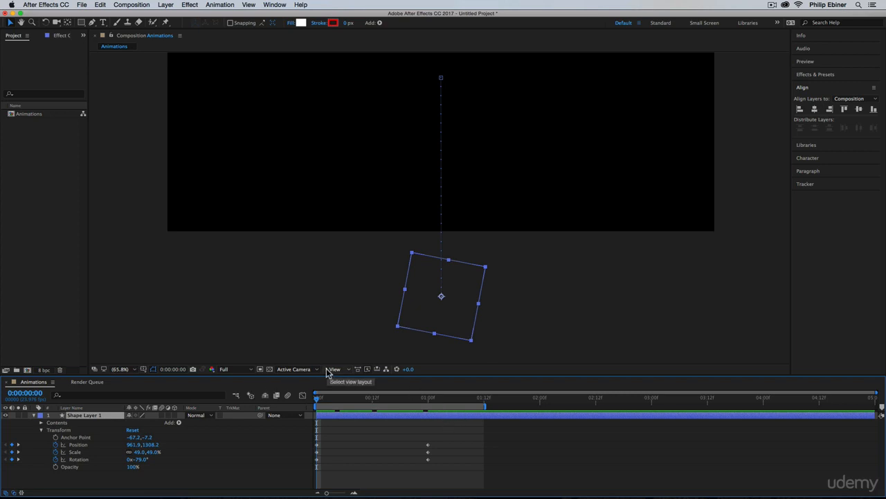
key(space)
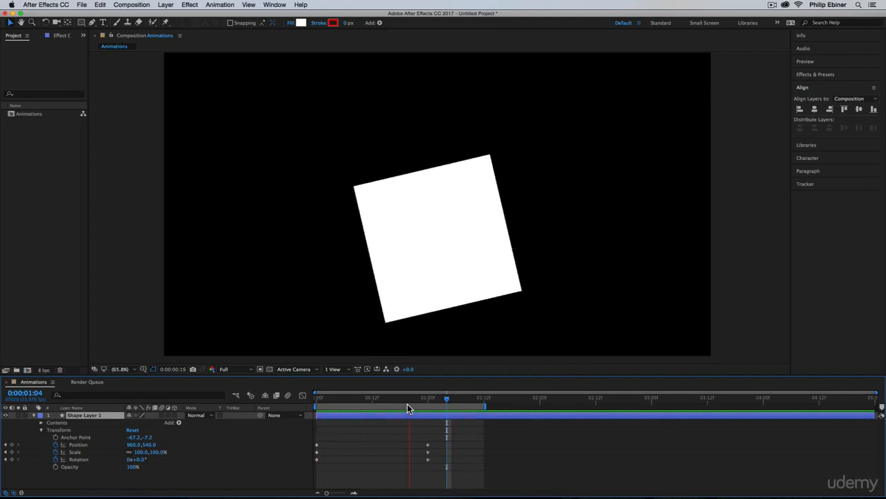
Stop the preview and add a rotation keyframe of about -94° for the square at frame 13.
key(space)
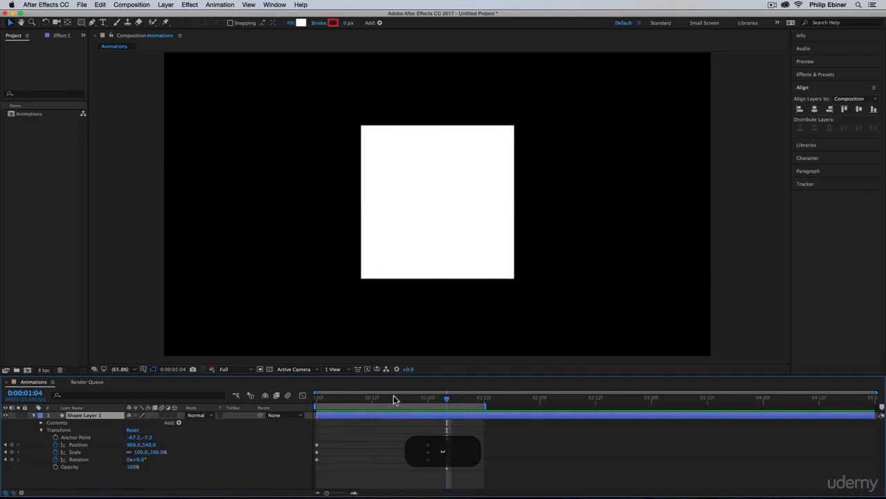
mouse_move(388, 399)
mouse_down()
mouse_move(340, 399)
mouse_move(414, 395)
mouse_move(350, 410)
mouse_move(357, 395)
mouse_move(390, 398)
mouse_move(322, 399)
mouse_move(312, 416)
mouse_move(385, 405)
mouse_move(363, 405)
mouse_move(378, 405)
mouse_up()
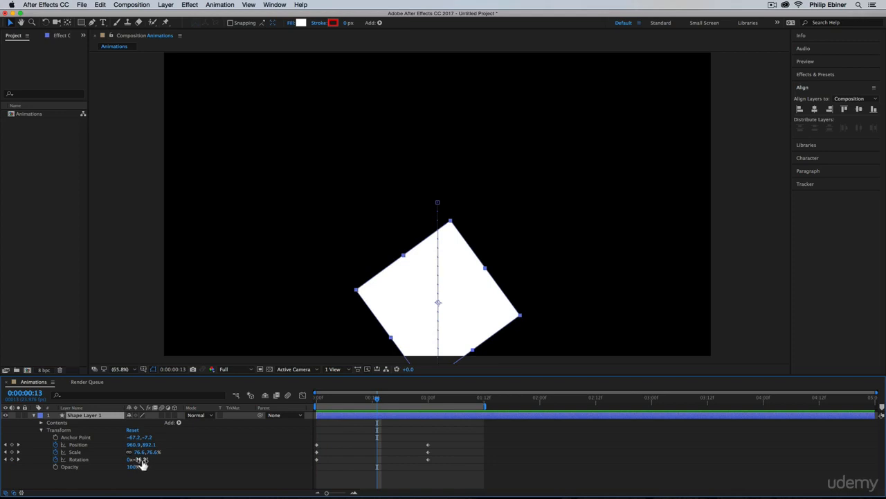
drag(144, 461, 360, 459)
Try entering a new starting rotation for the square at the first frame, and undo the entry.
drag(344, 400, 283, 402)
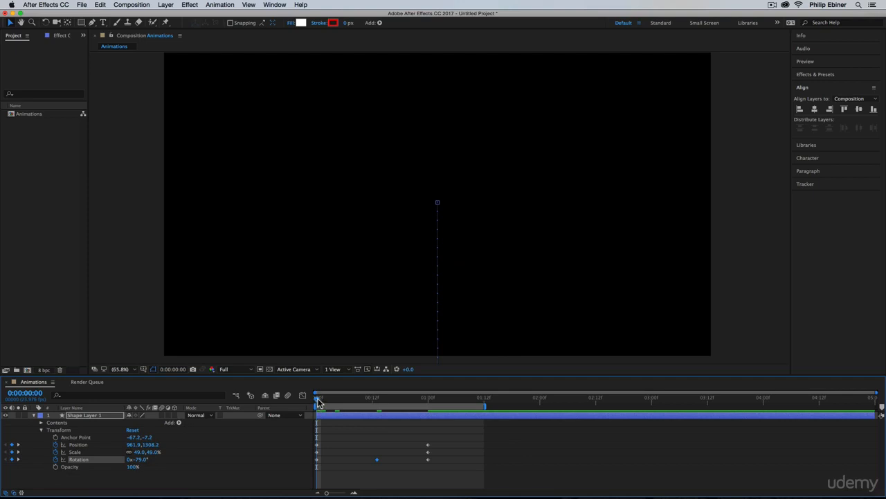
drag(311, 402, 286, 433)
click(141, 459)
text(-84)
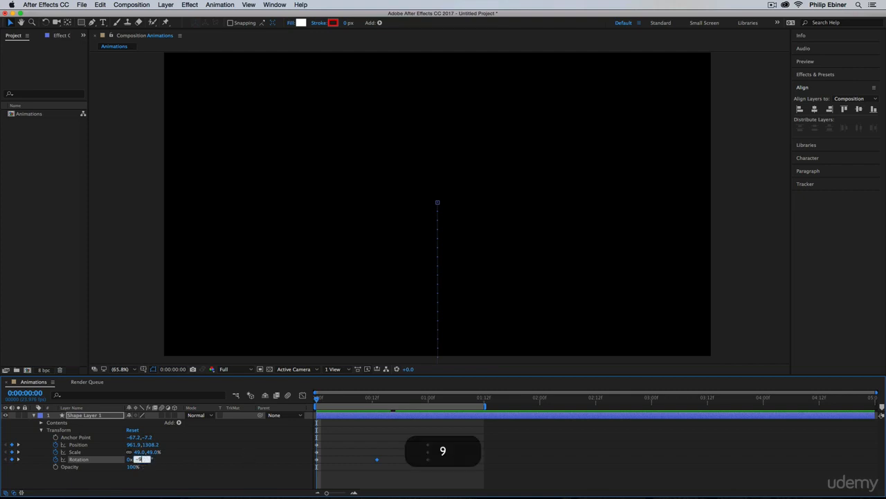
key(Return)
key(super+z)
Delete the starting rotation keyframe, move the frame 13 rotation keyframe to the first frame, and play the animation from the start.
drag(315, 397, 381, 398)
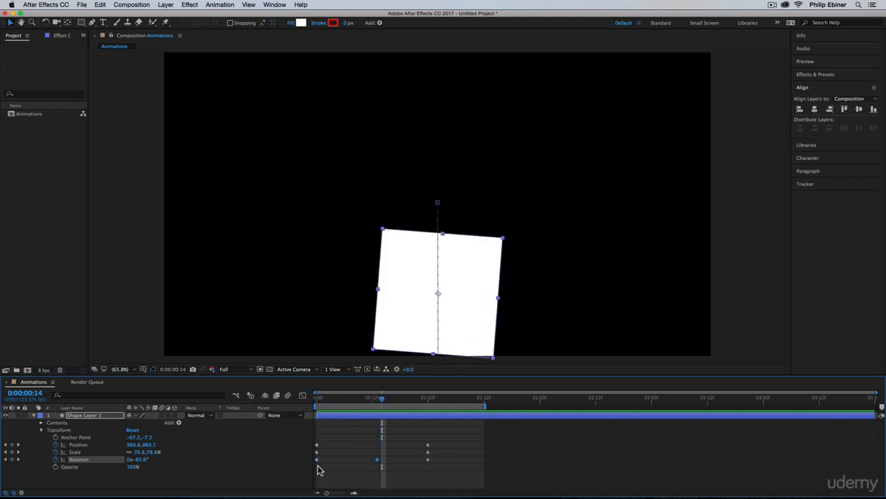
key(BackSpace)
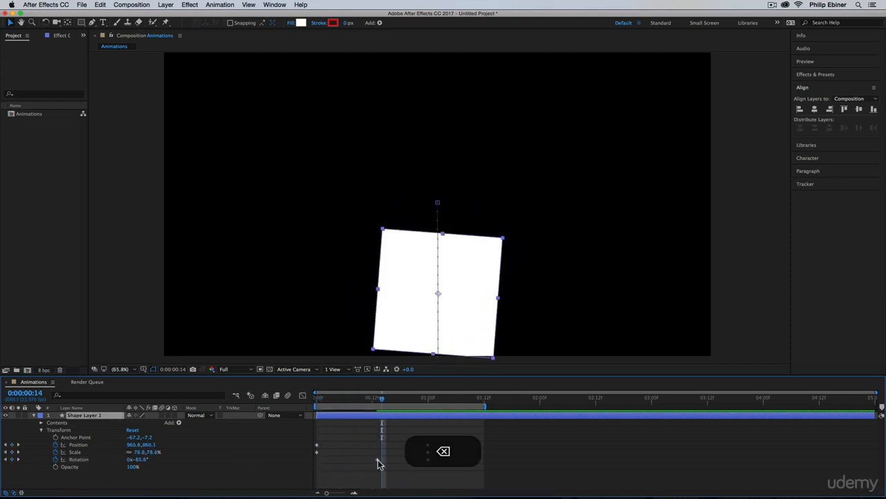
key(super+z)
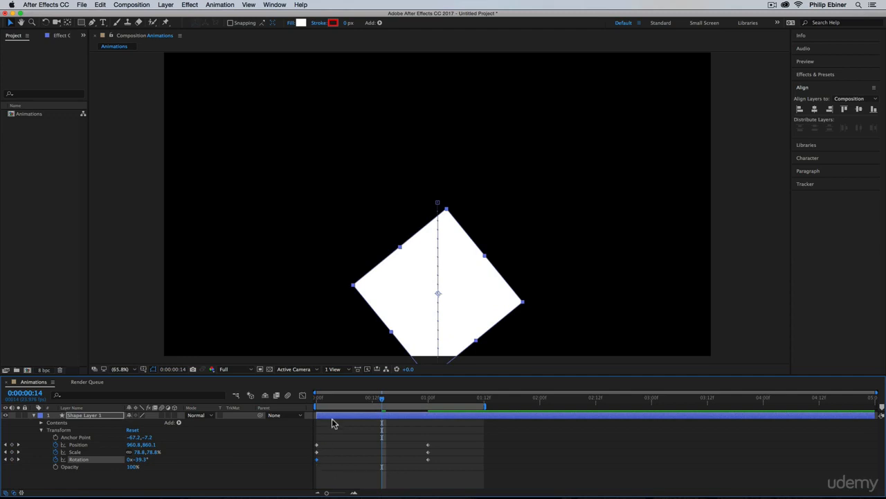
key(Home)
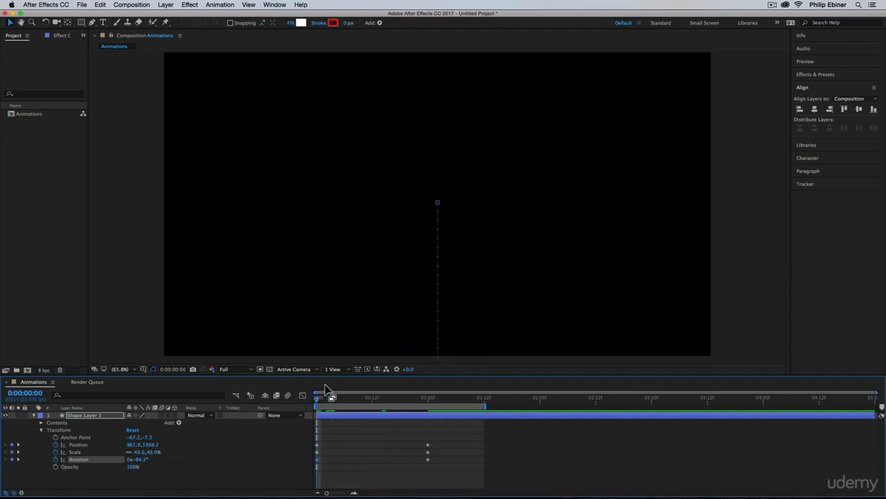
key(space)
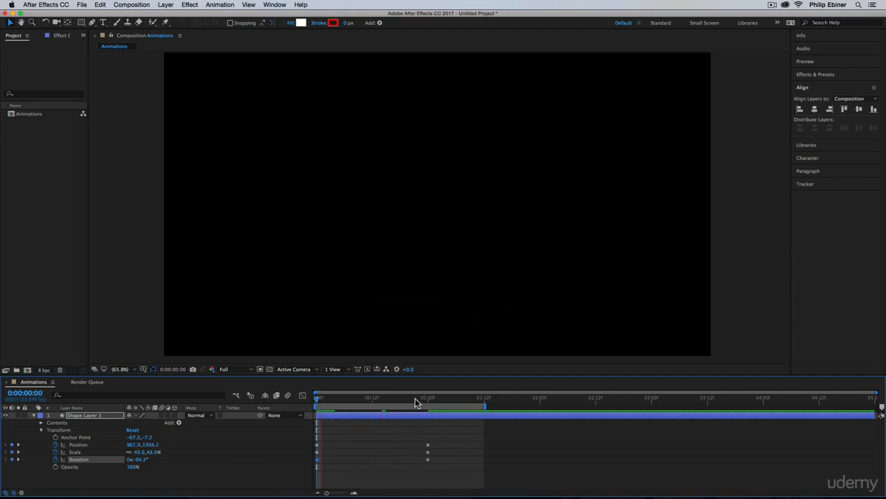